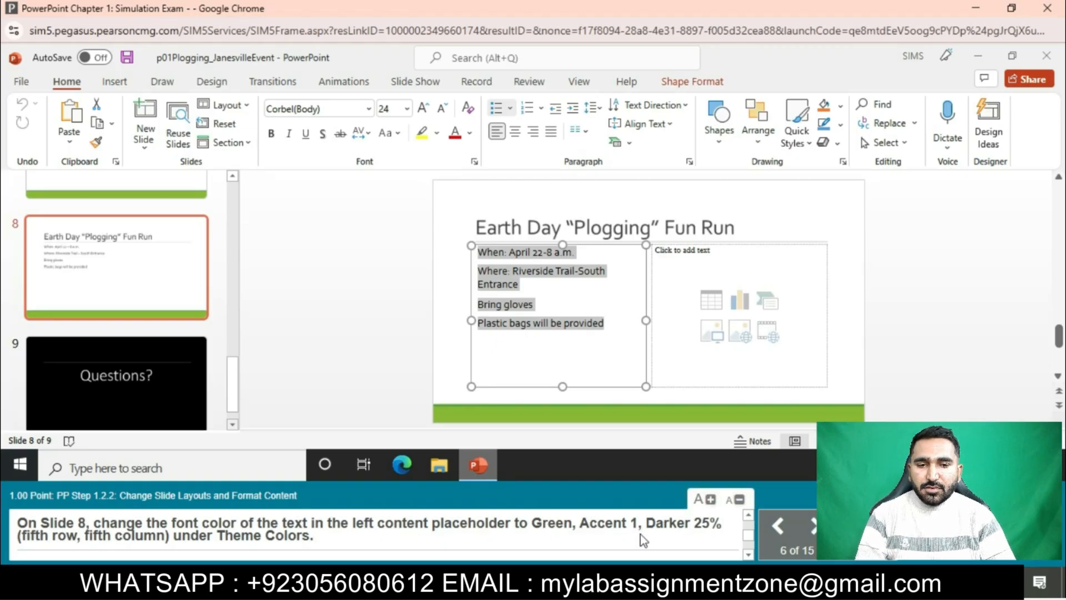
# Change the font color of the selected event details on Slide 8 to Green, Accent 1, Darker 25%
pyautogui.click(472, 137)
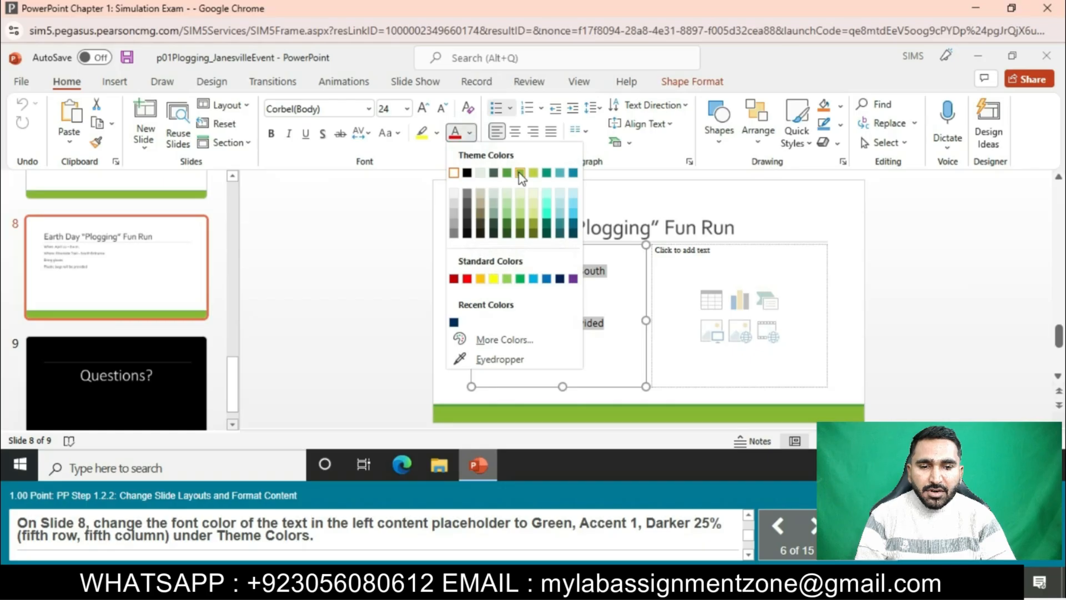
pyautogui.click(508, 225)
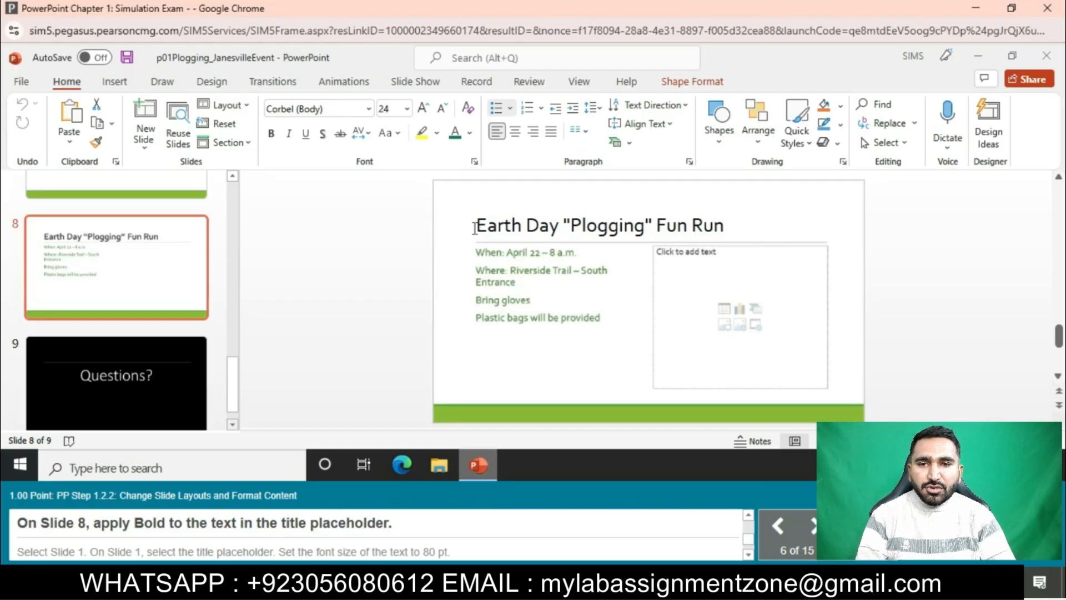
pyautogui.moveTo(475, 222); pyautogui.dragTo(738, 219)
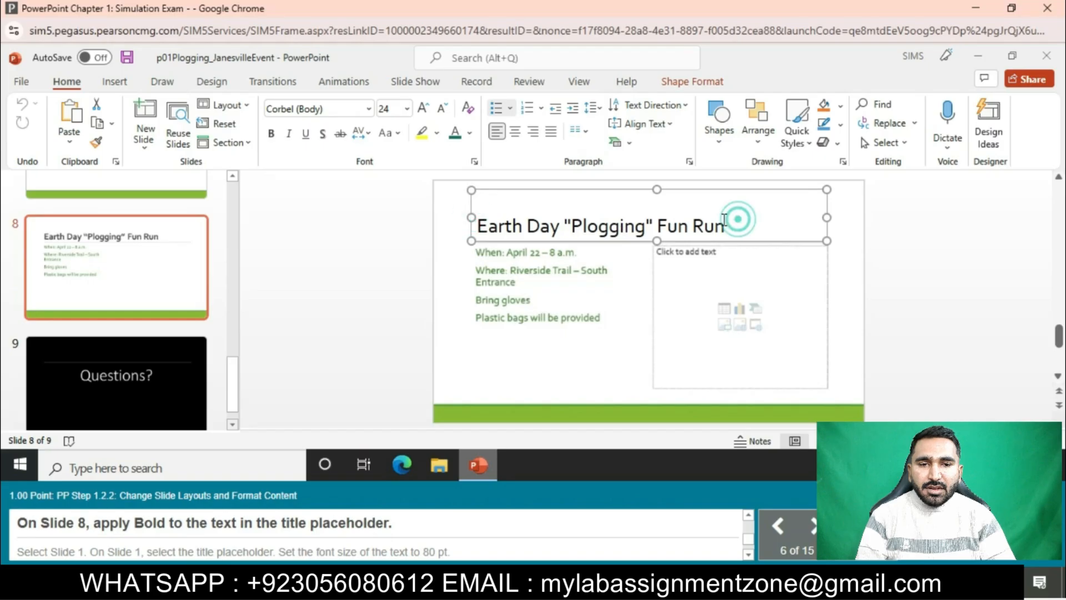
pyautogui.moveTo(478, 224); pyautogui.dragTo(703, 224)
pyautogui.moveTo(480, 227); pyautogui.dragTo(574, 232)
pyautogui.click(270, 134)
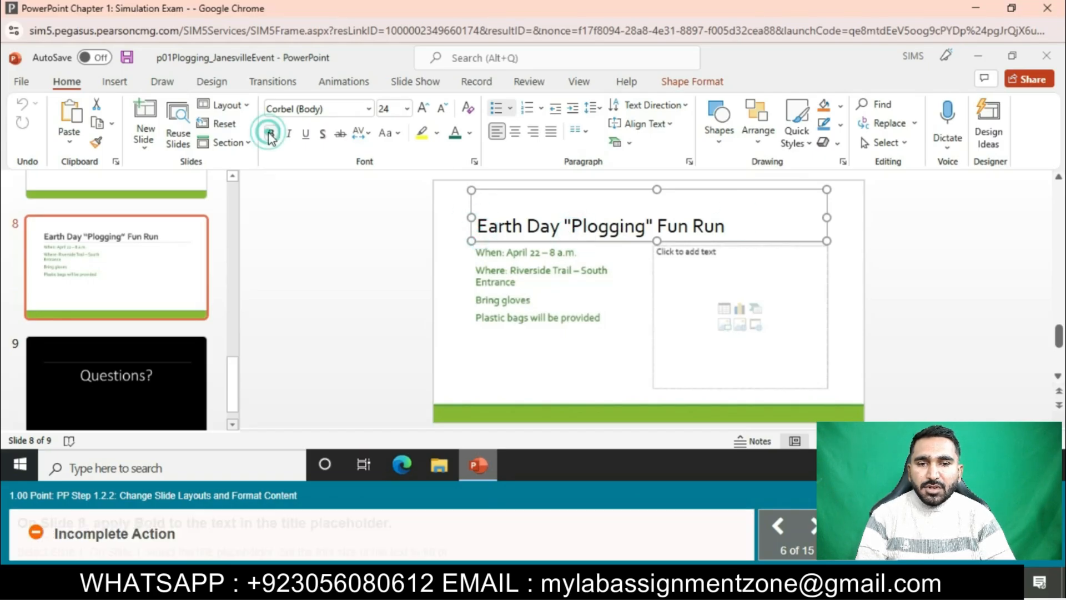
pyautogui.click(575, 230)
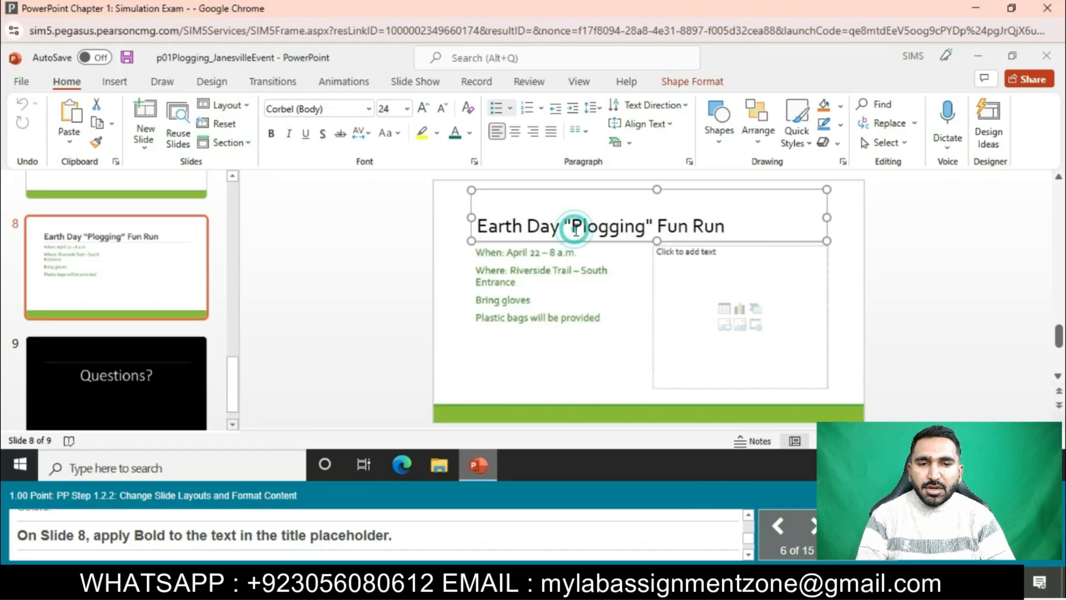
pyautogui.click(653, 233)
pyautogui.click(483, 227)
pyautogui.click(481, 227)
pyautogui.doubleClick(673, 229)
pyautogui.click(562, 223)
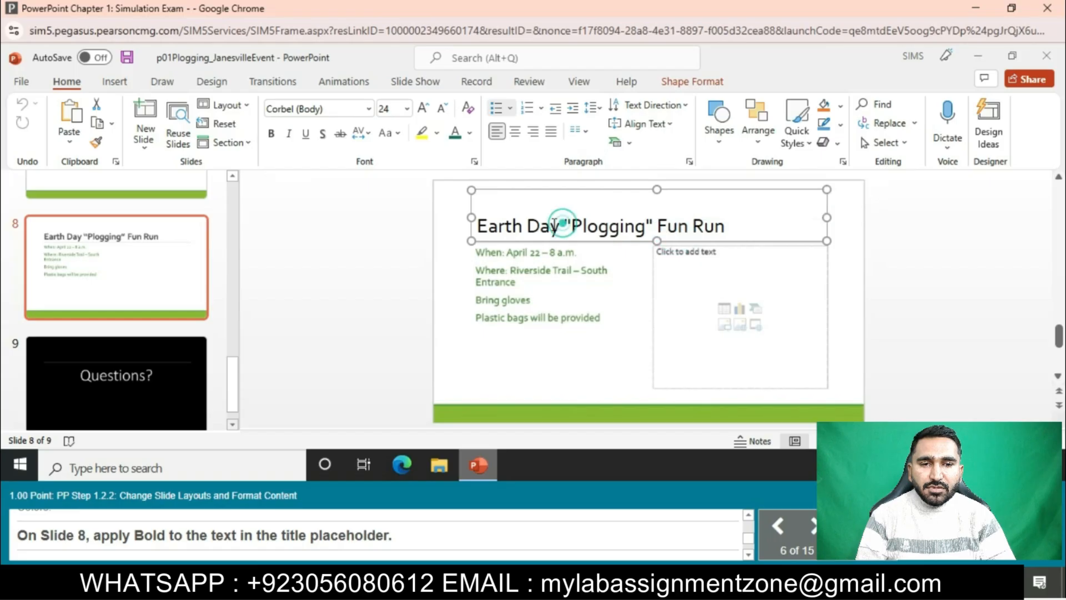
pyautogui.click(482, 230)
pyautogui.click(505, 277)
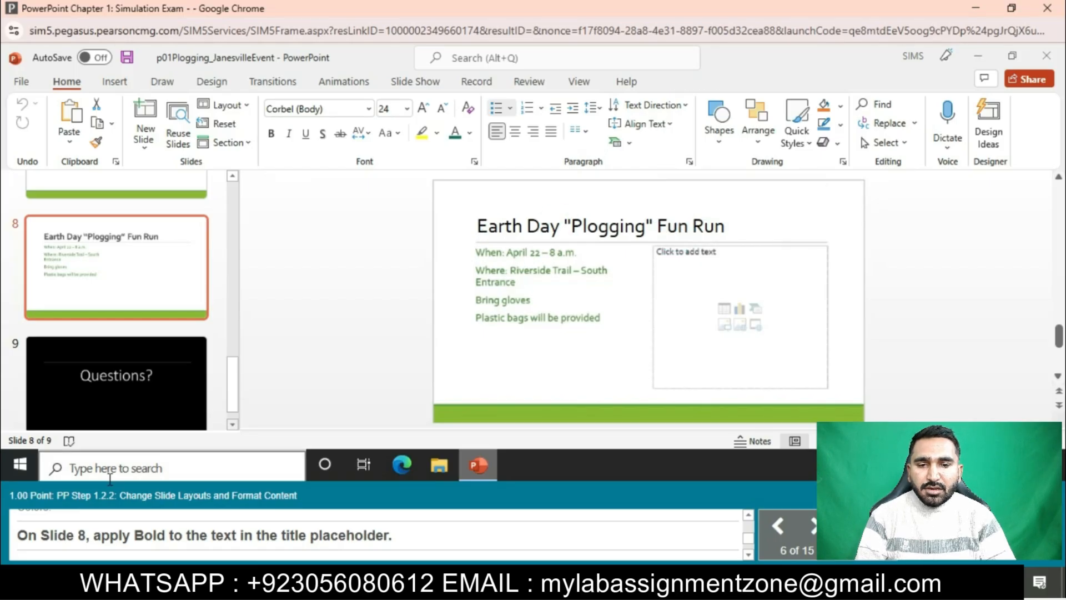
# Apply Bold to the whole title "Earth Day "Plogging" Fun Run" on Slide 8
pyautogui.click(545, 228)
pyautogui.click(477, 223)
pyautogui.click(467, 233)
pyautogui.moveTo(472, 230)
pyautogui.mouseDown()
pyautogui.moveTo(720, 212)
pyautogui.moveTo(476, 226)
pyautogui.mouseUp()
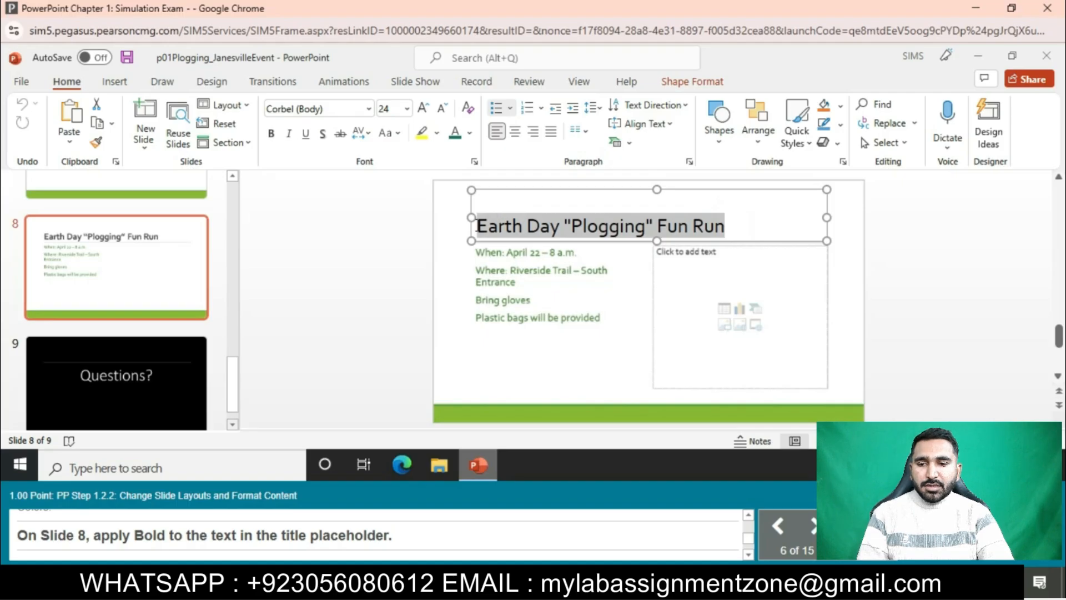
pyautogui.click(269, 138)
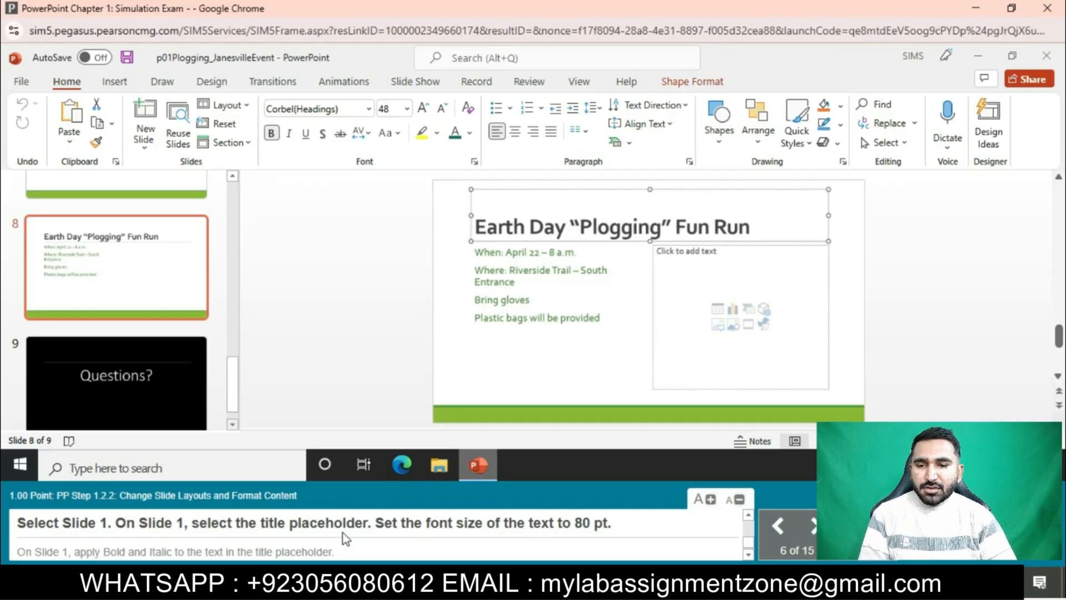
# On Slide 1, set the title "Plogging 101" to 80 pt and make it bold and italic
pyautogui.scroll(10, 215, 293)
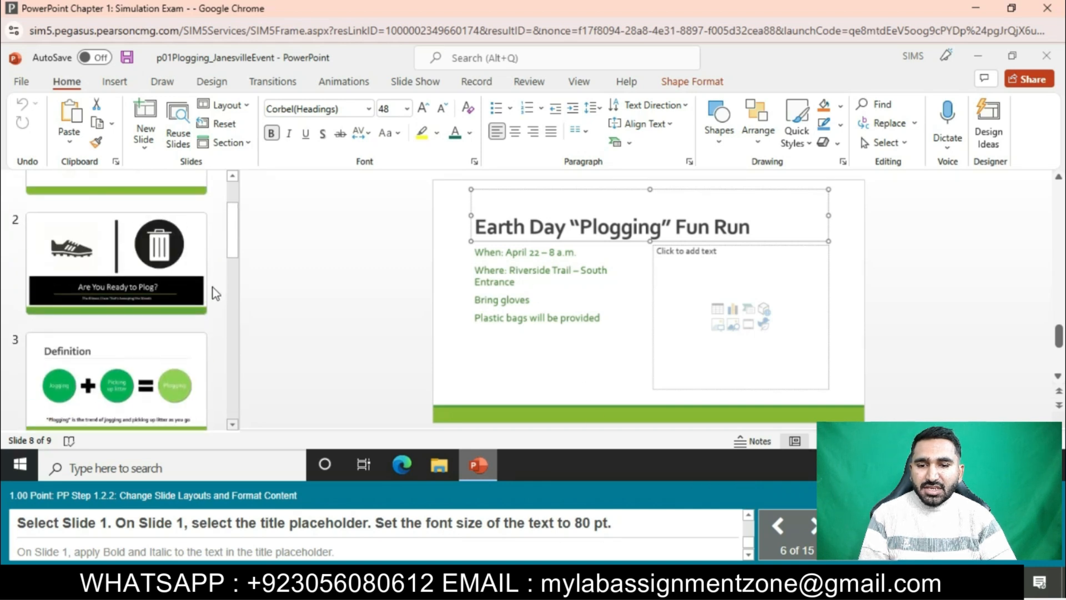
pyautogui.scroll(3, 216, 294)
pyautogui.click(202, 277)
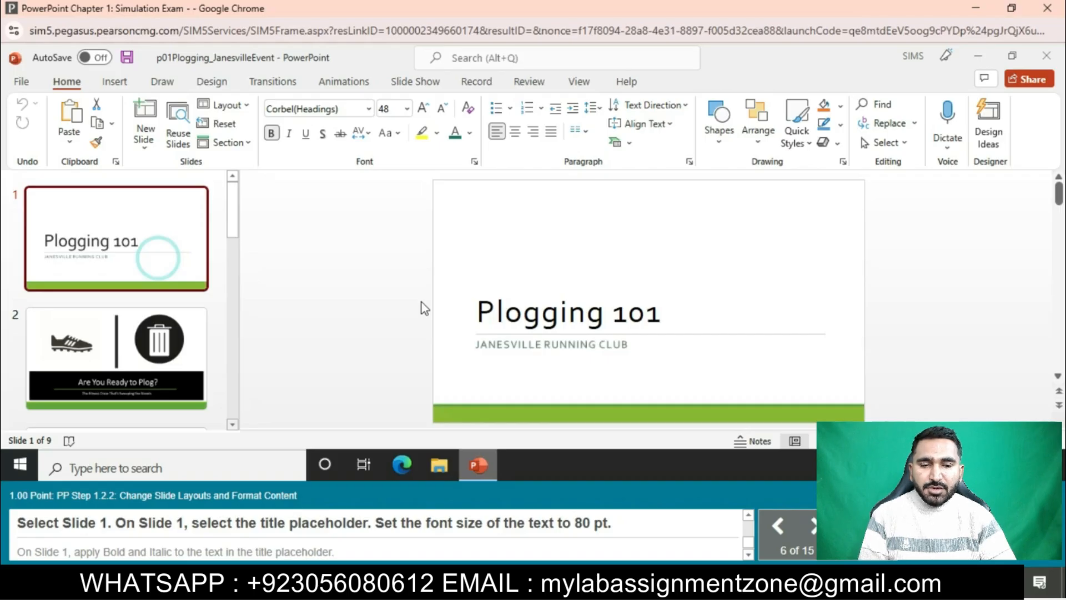
pyautogui.click(474, 313)
pyautogui.moveTo(475, 312); pyautogui.dragTo(665, 312)
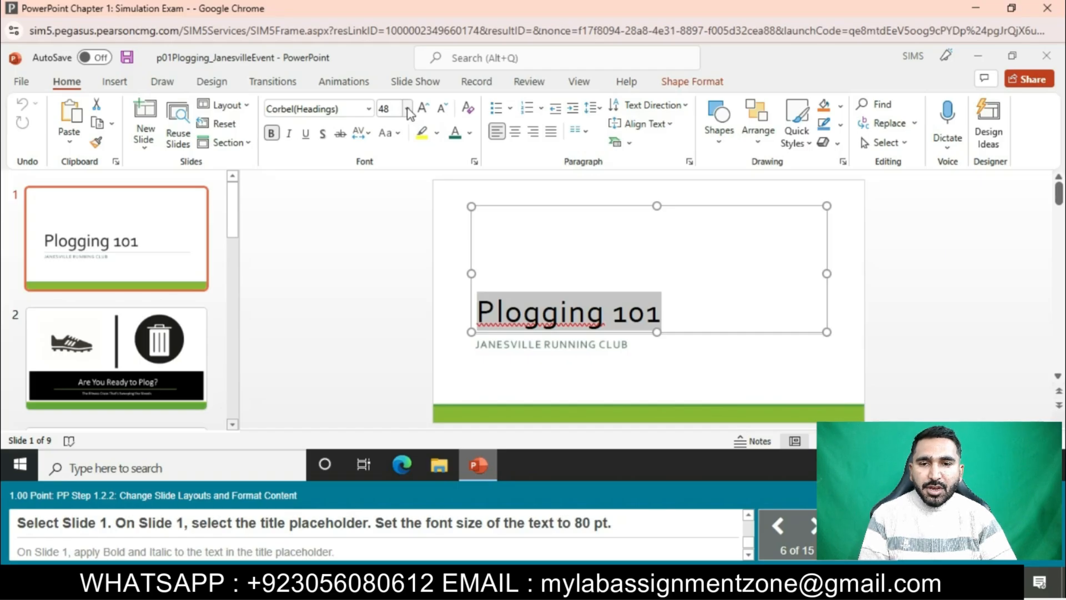
pyautogui.click(408, 110)
pyautogui.scroll(-1, 388, 345)
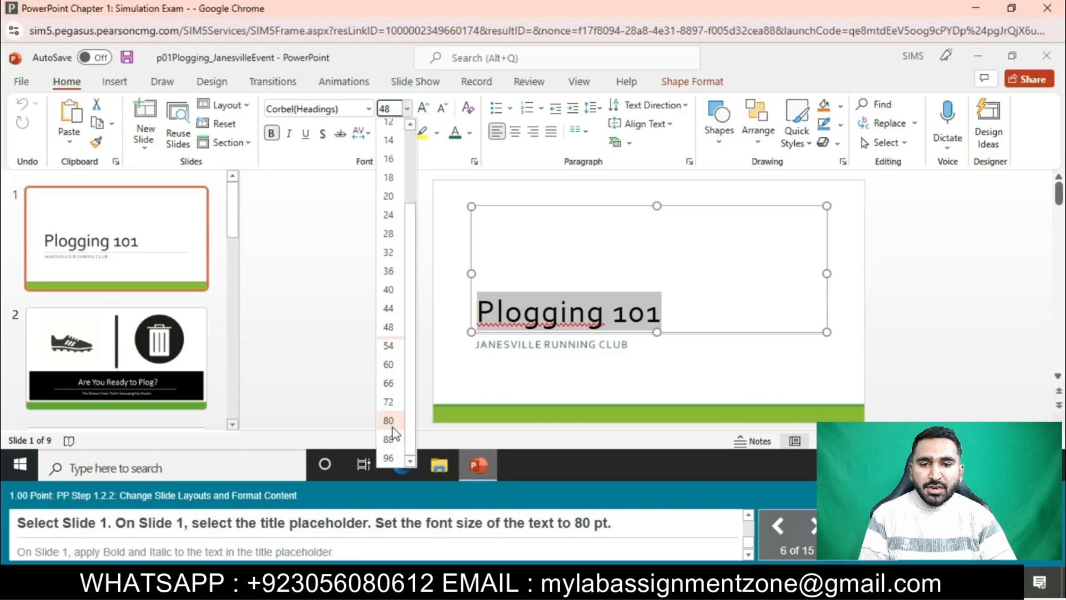
pyautogui.click(389, 420)
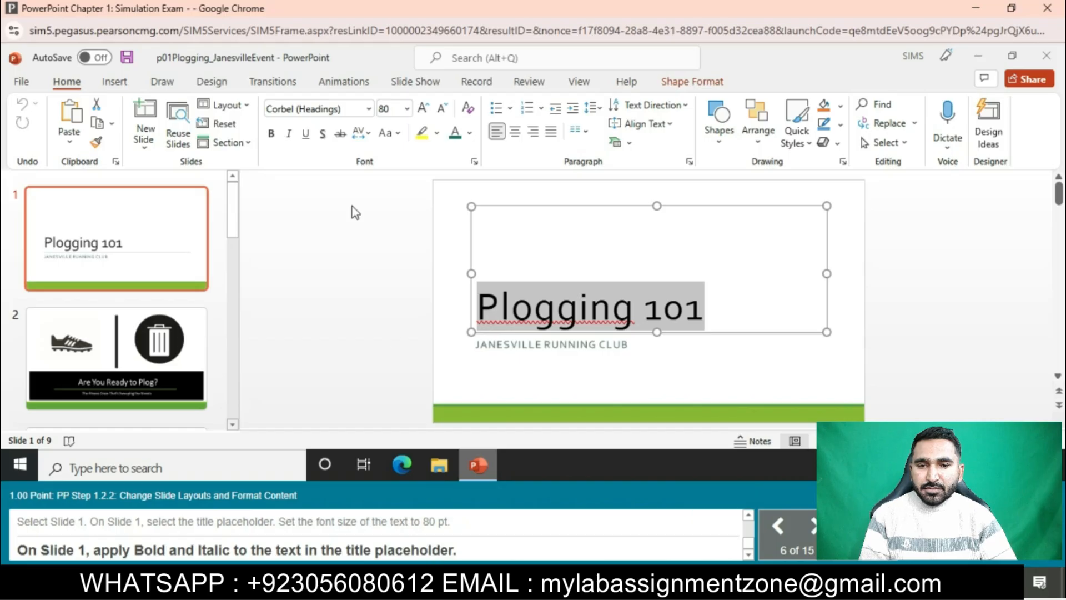
pyautogui.click(270, 138)
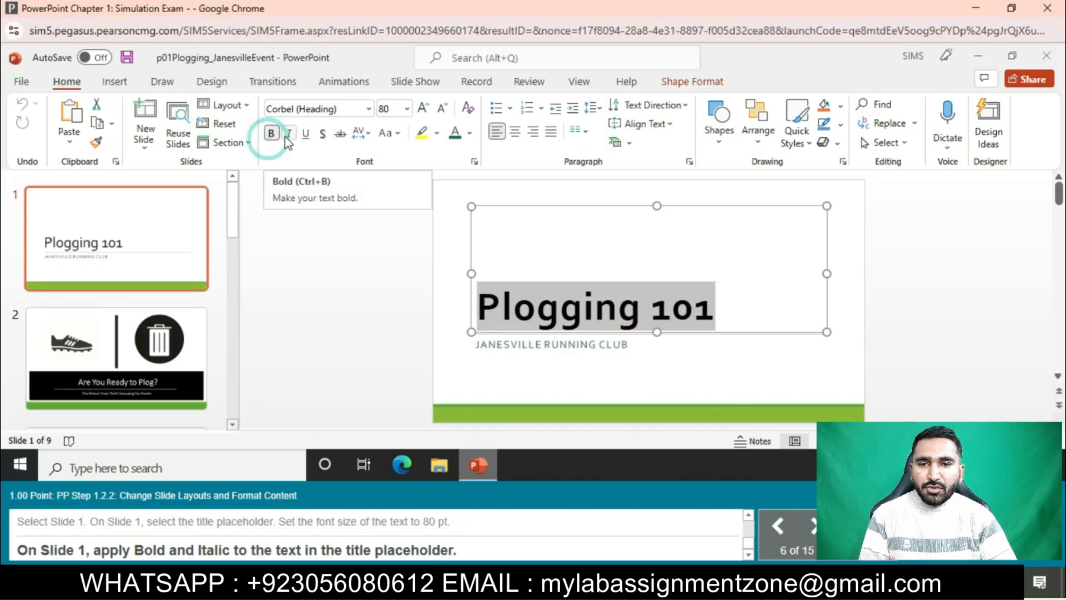
pyautogui.click(289, 134)
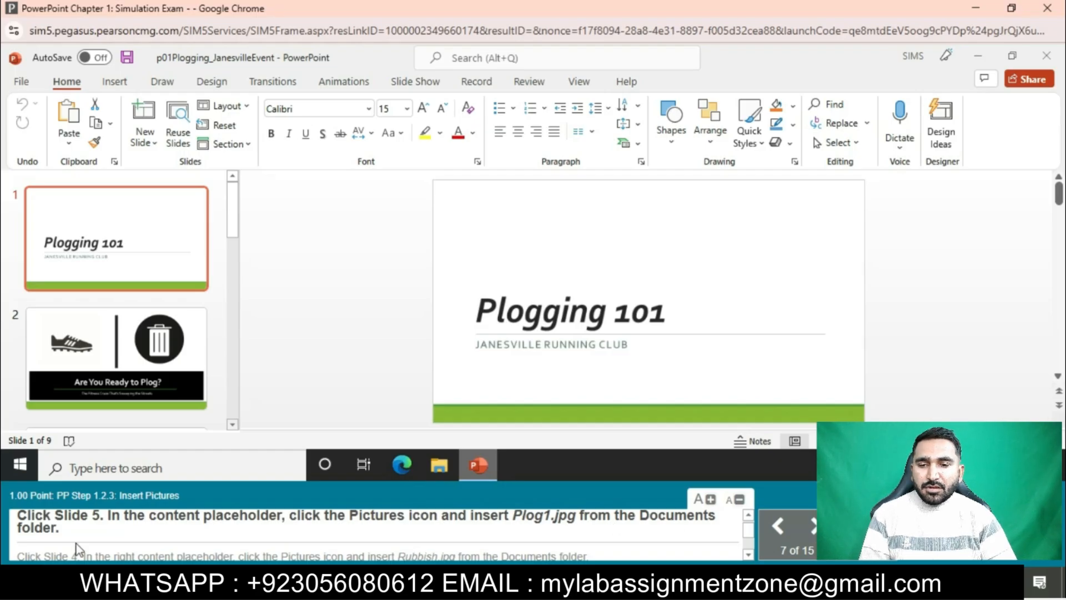
# Insert Plog1.jpg from the Documents folder into the picture placeholder on Slide 5
pyautogui.scroll(-3, 143, 361)
pyautogui.scroll(-3, 143, 361)
pyautogui.click(85, 352)
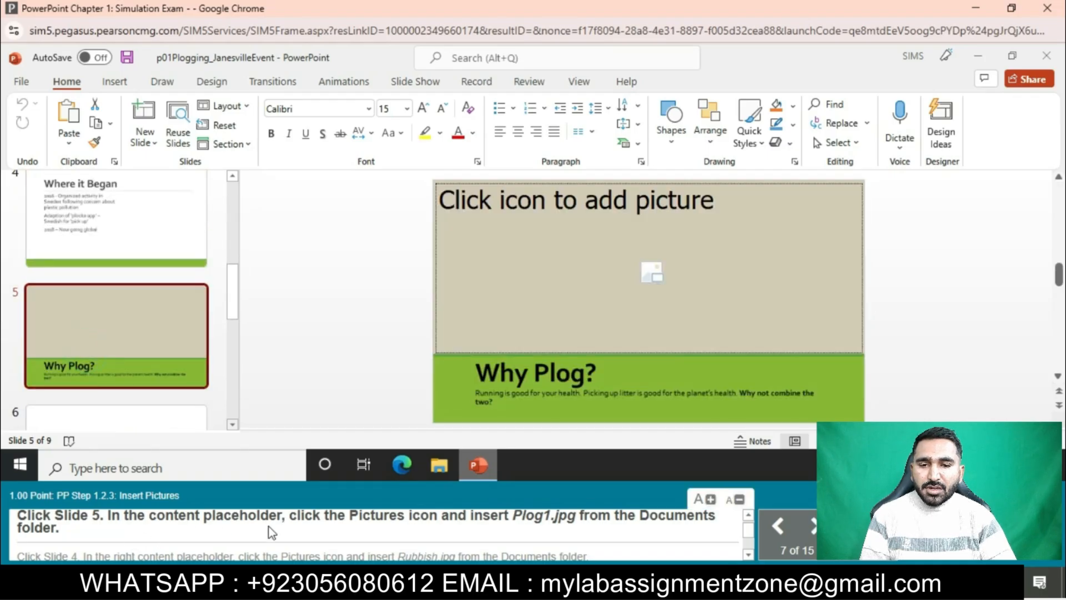
pyautogui.click(651, 272)
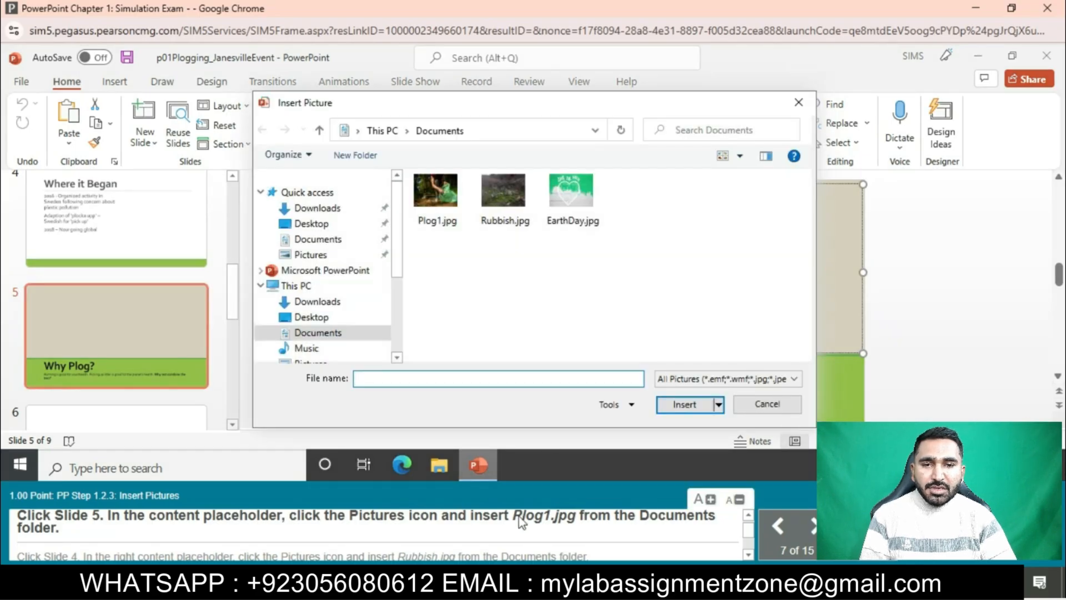
pyautogui.click(437, 213)
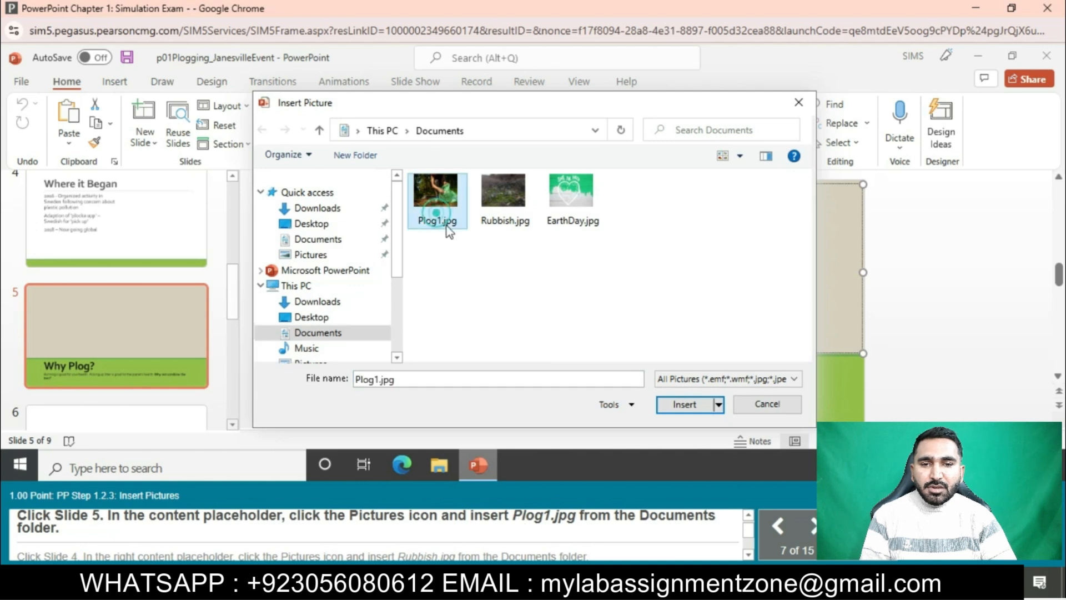
pyautogui.click(676, 405)
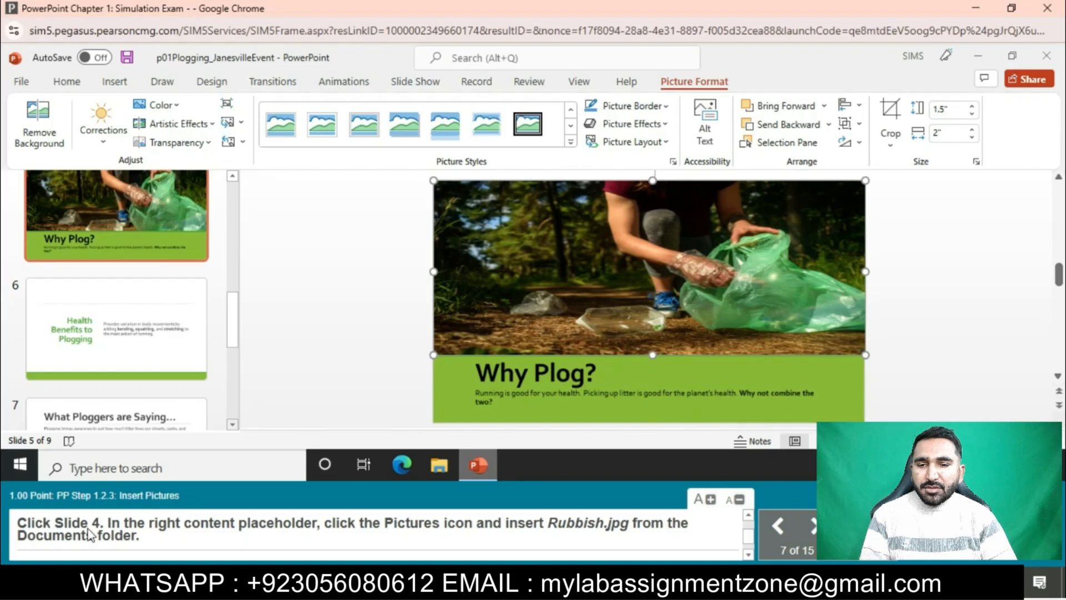
# Insert Rubbish.jpg from the Documents folder into the empty content placeholder on Slide 4
pyautogui.scroll(3, 131, 296)
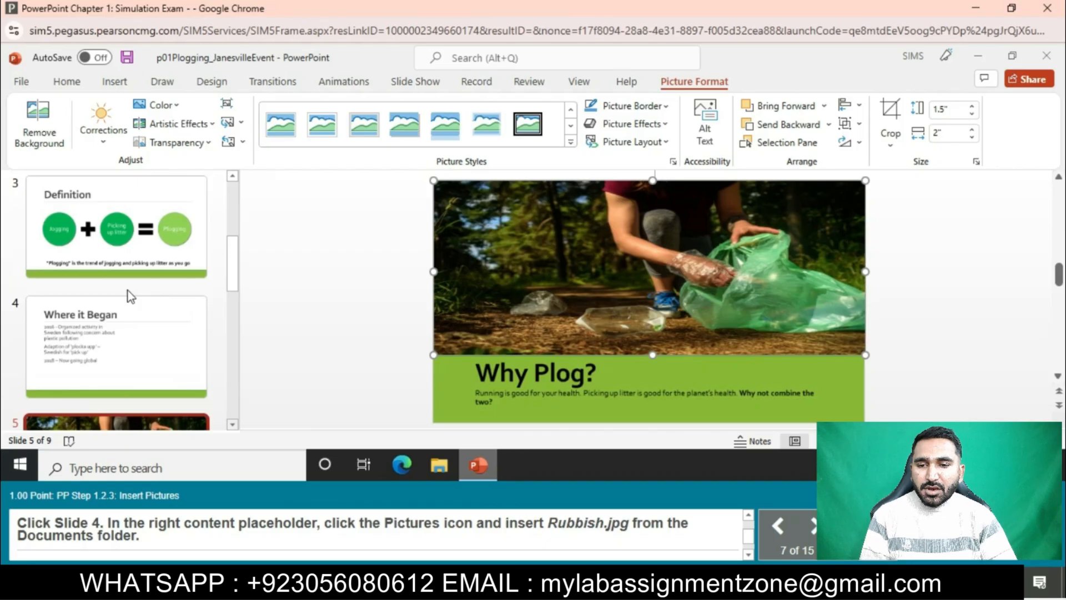
pyautogui.click(128, 302)
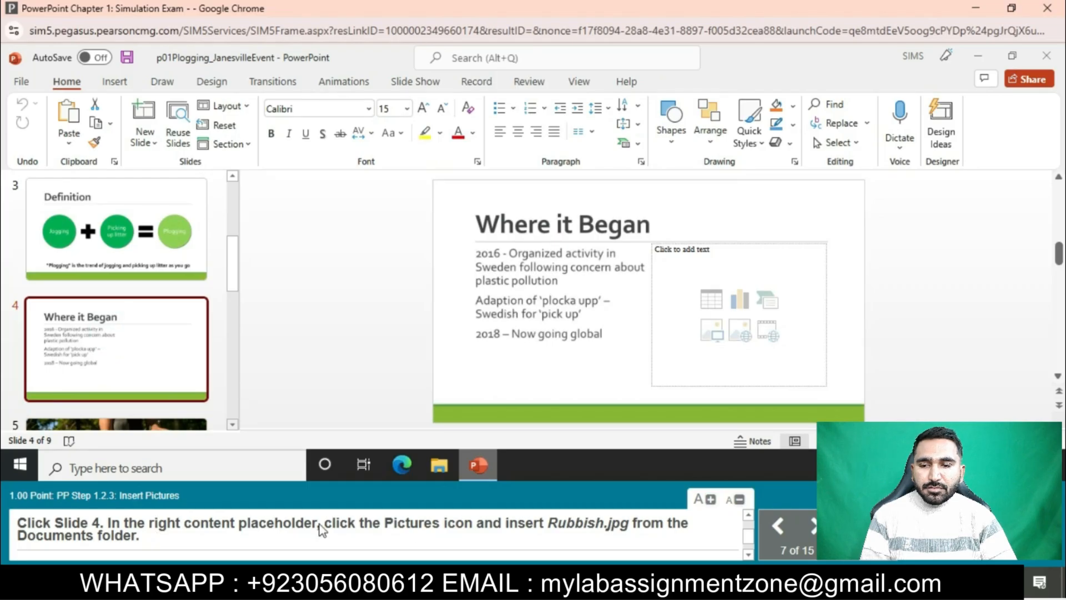
pyautogui.click(718, 337)
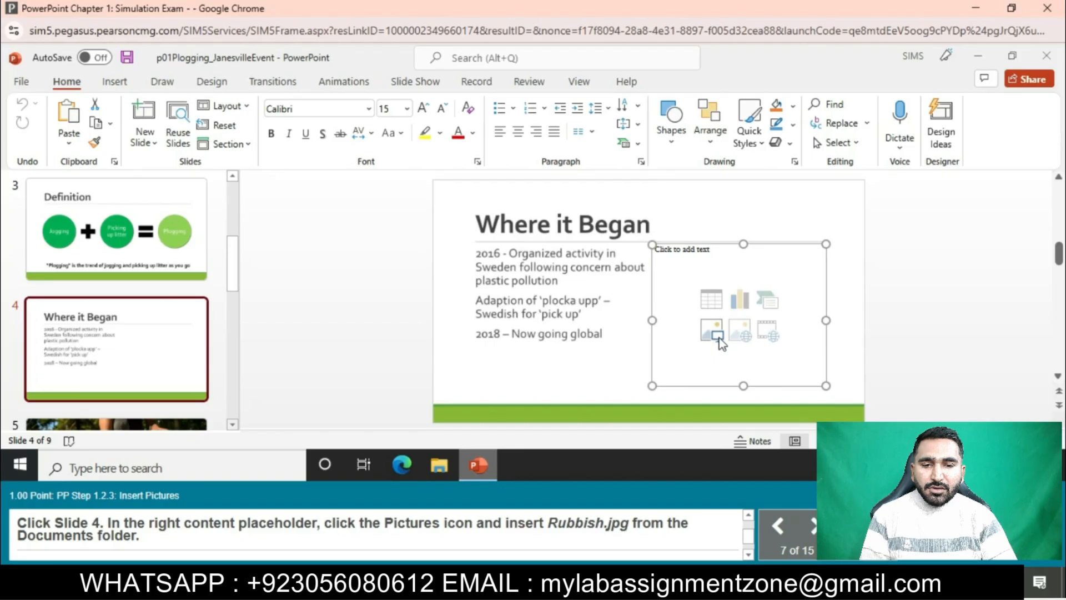
pyautogui.click(719, 338)
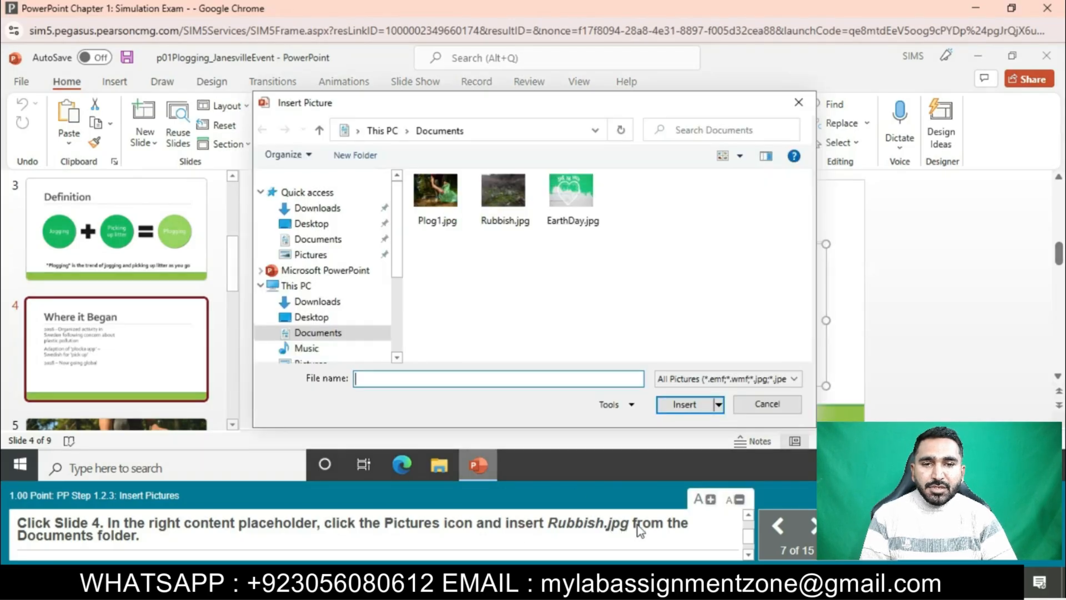
pyautogui.click(504, 203)
pyautogui.click(687, 400)
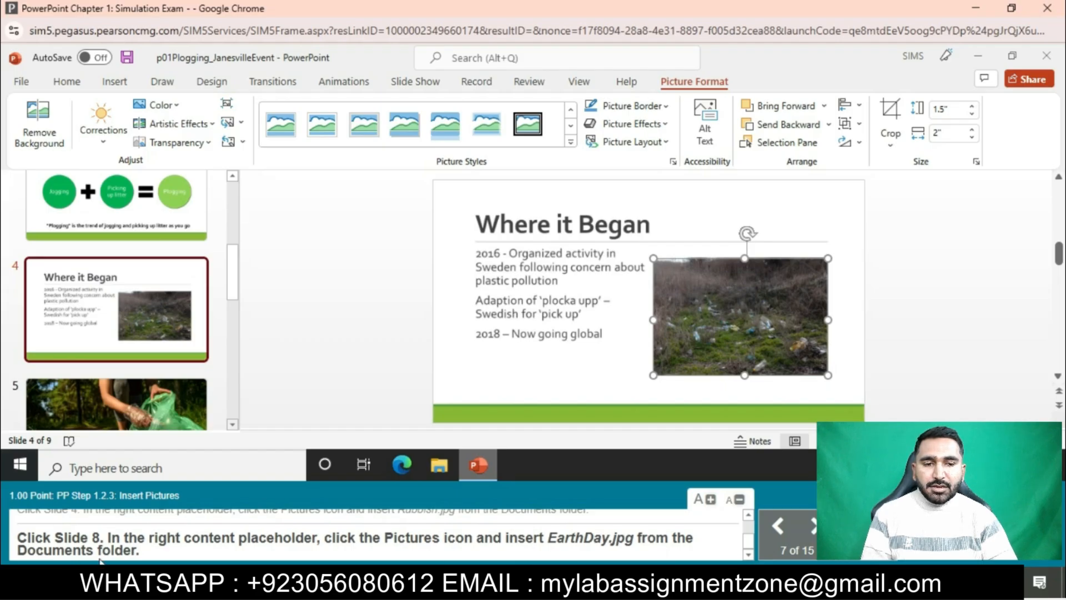
# Insert EarthDay.jpg from the Documents folder into the empty content placeholder on Slide 8
pyautogui.scroll(-5, 117, 305)
pyautogui.click(92, 364)
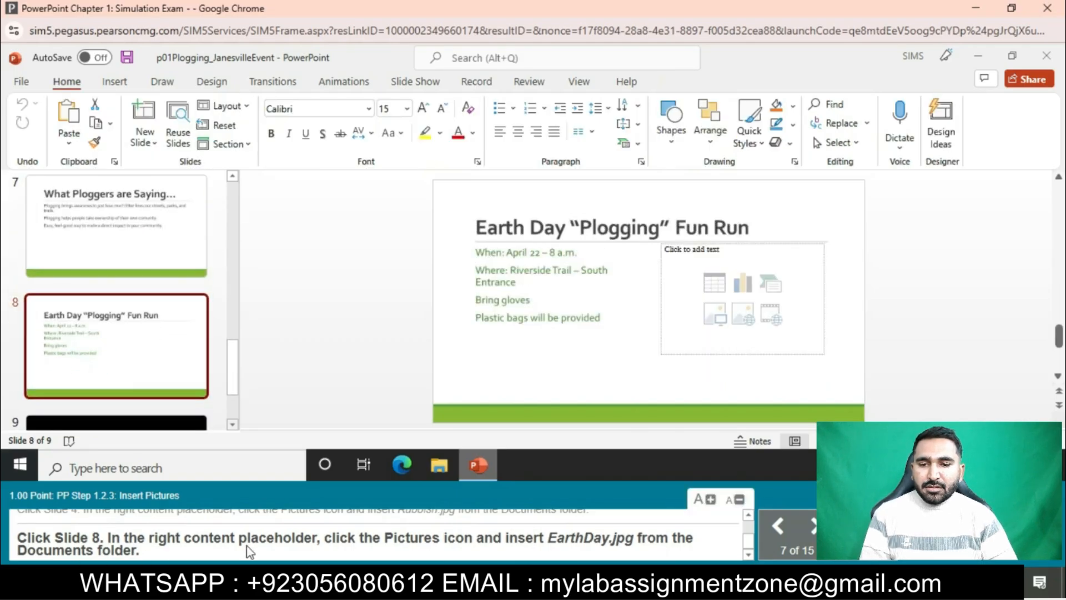
pyautogui.click(723, 325)
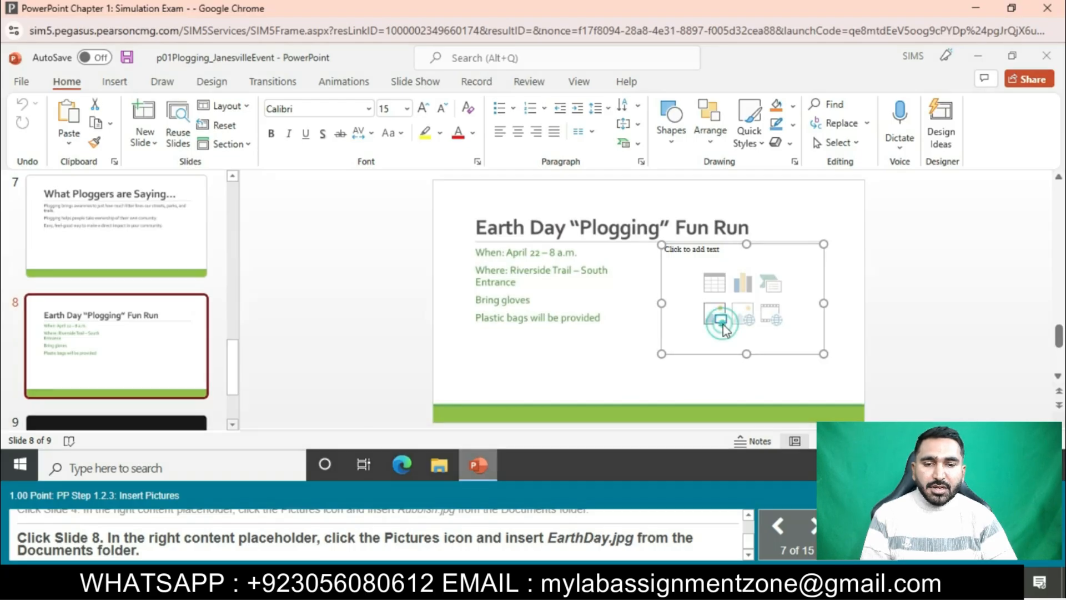
pyautogui.click(723, 324)
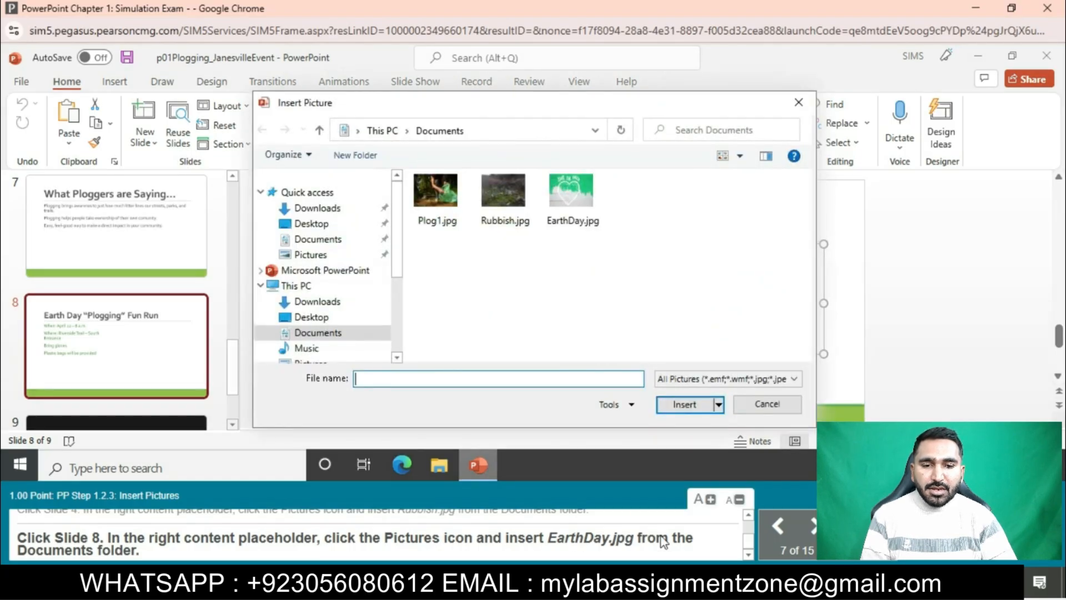
pyautogui.click(571, 192)
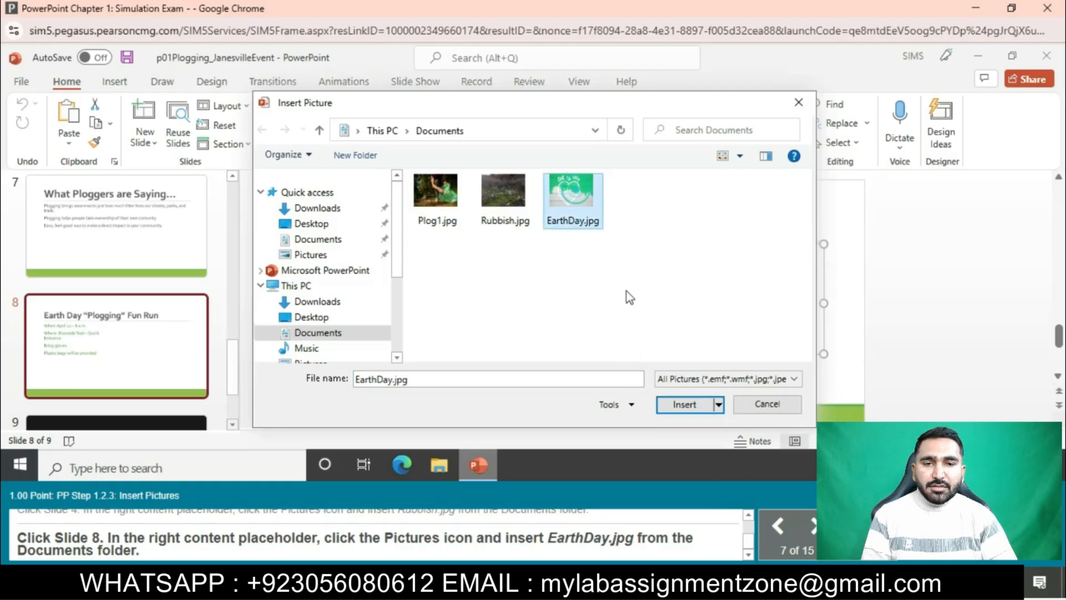
pyautogui.click(686, 404)
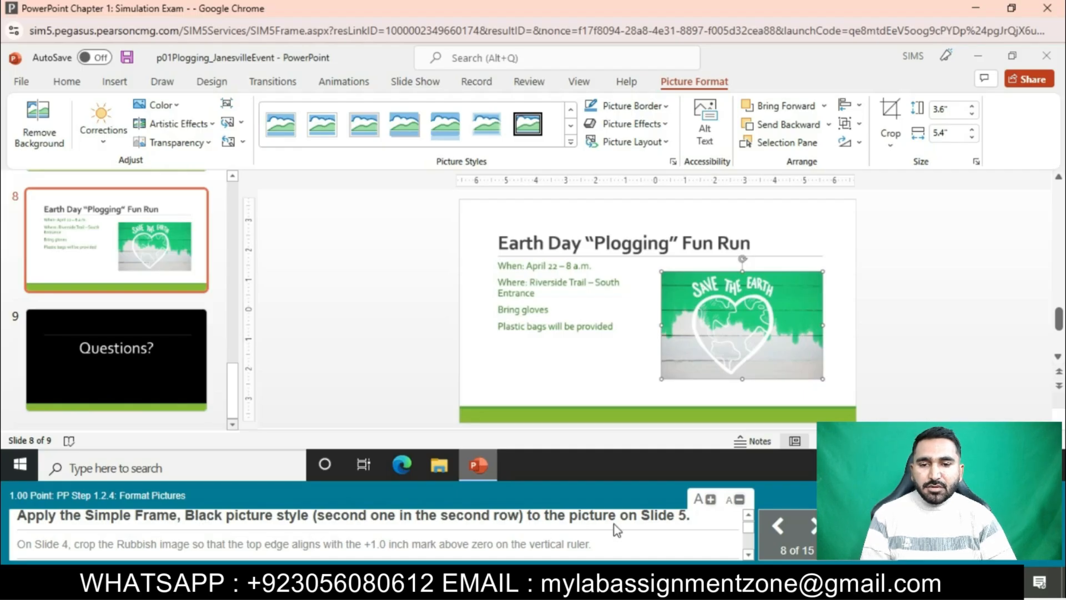
# Apply the Simple Frame, Black picture style to the picture on Slide 5
pyautogui.scroll(2, 3, 227)
pyautogui.scroll(7, 111, 250)
pyautogui.click(111, 250)
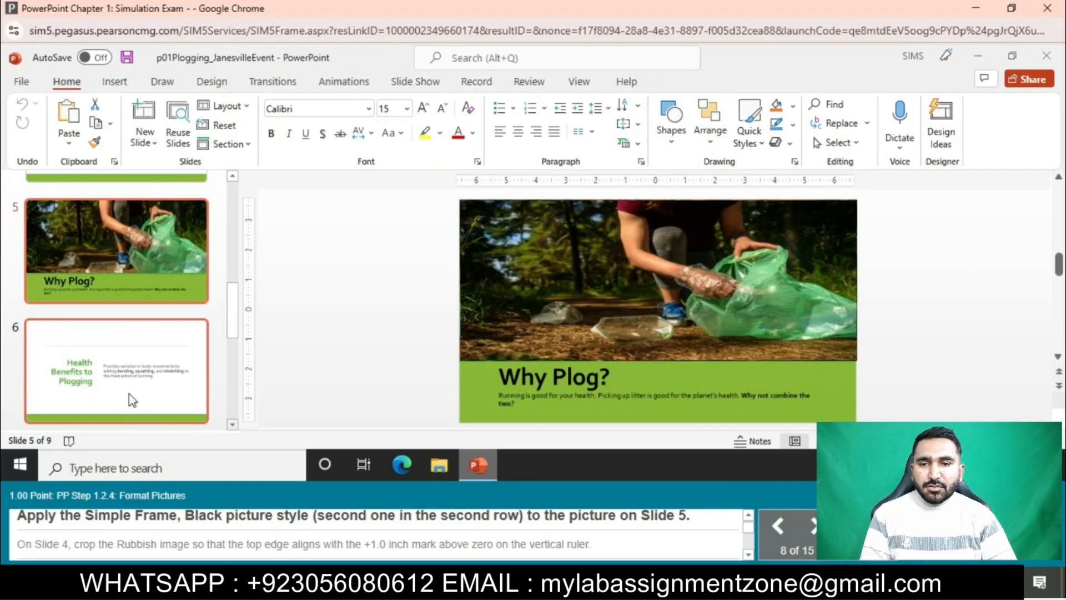
pyautogui.click(522, 335)
pyautogui.click(703, 82)
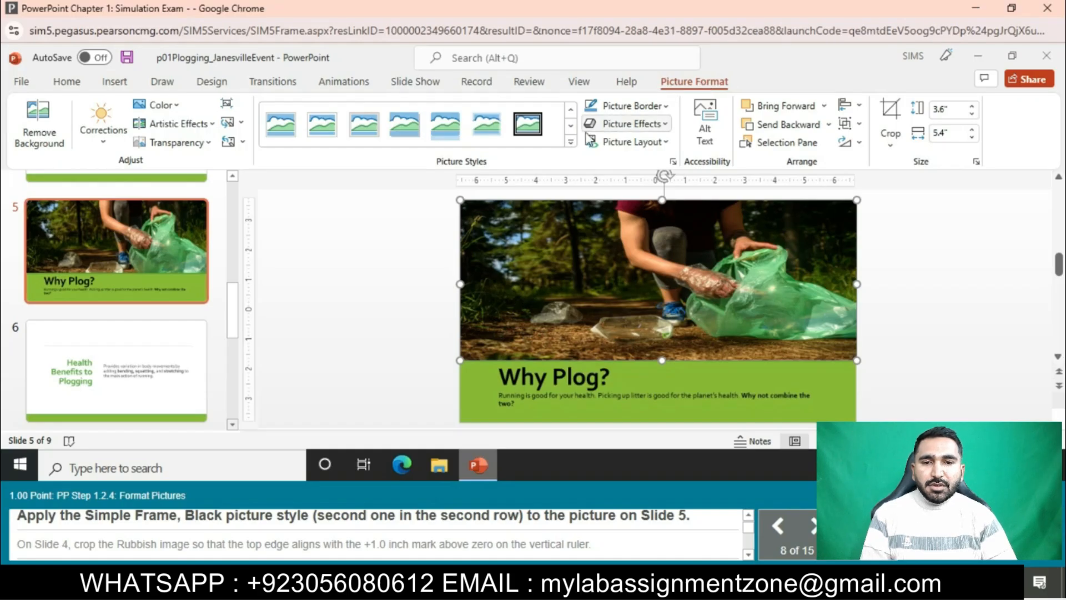
pyautogui.click(571, 142)
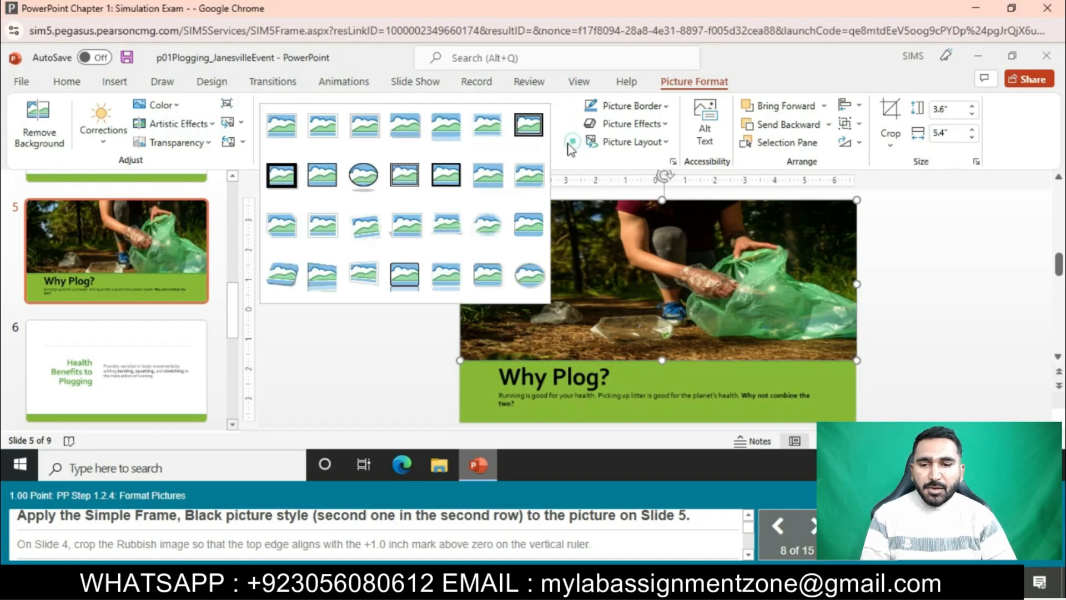
pyautogui.click(322, 175)
# Go to Slide 4, "Where it Began", which contains the Rubbish picture
pyautogui.scroll(3, 122, 354)
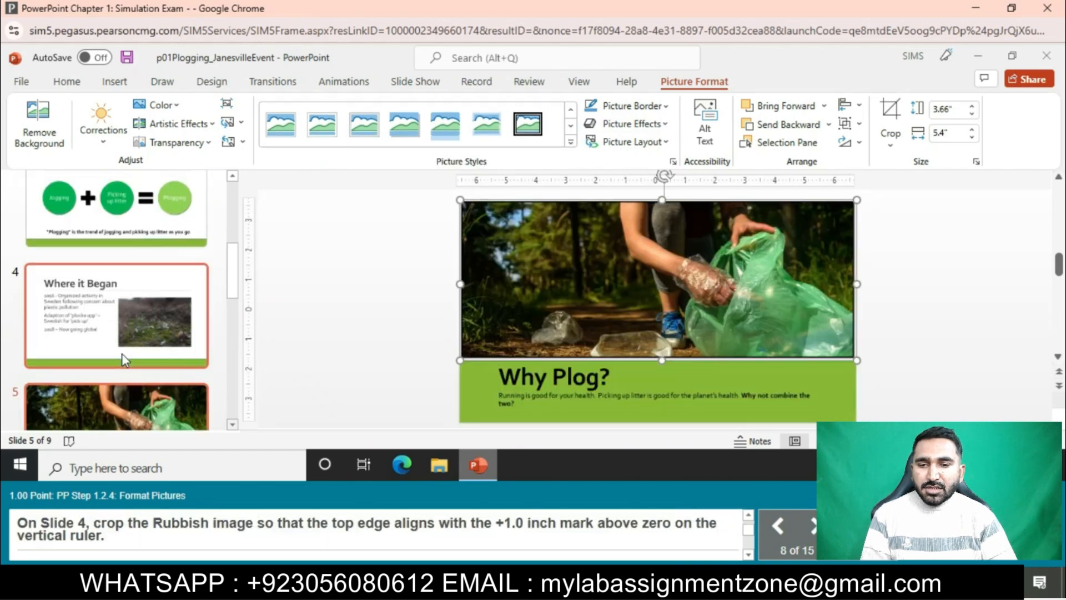